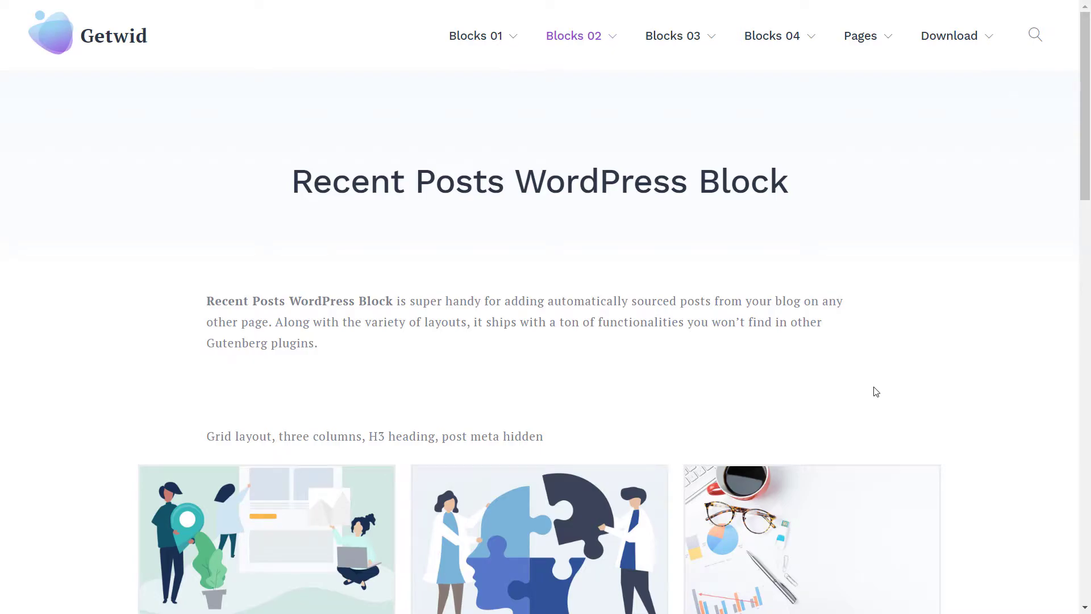
Scroll down through the currently open page
scroll(876, 392, down, 2)
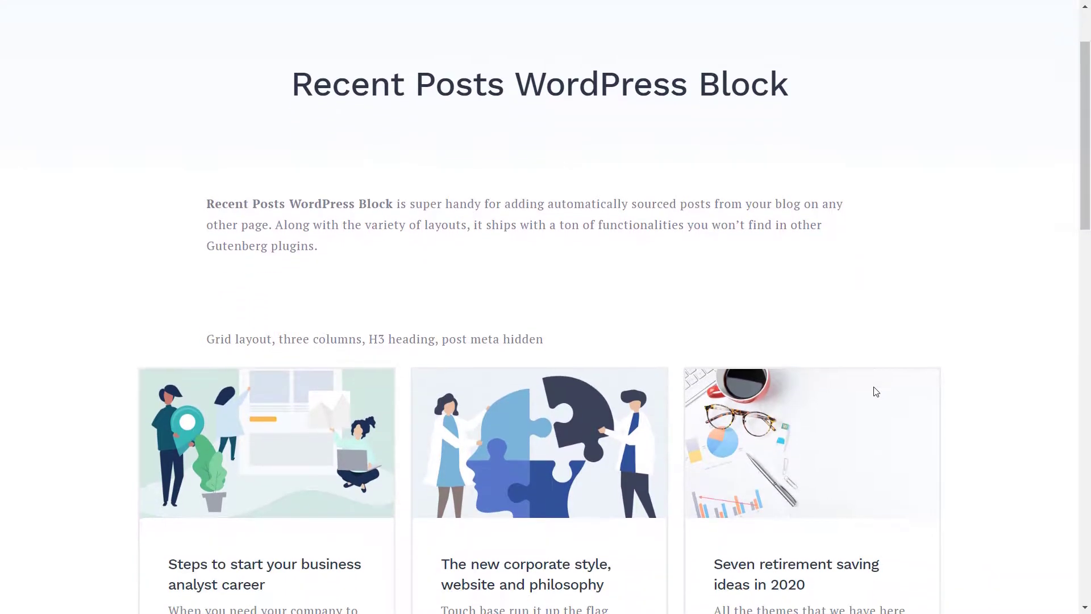
scroll(876, 392, down, 1)
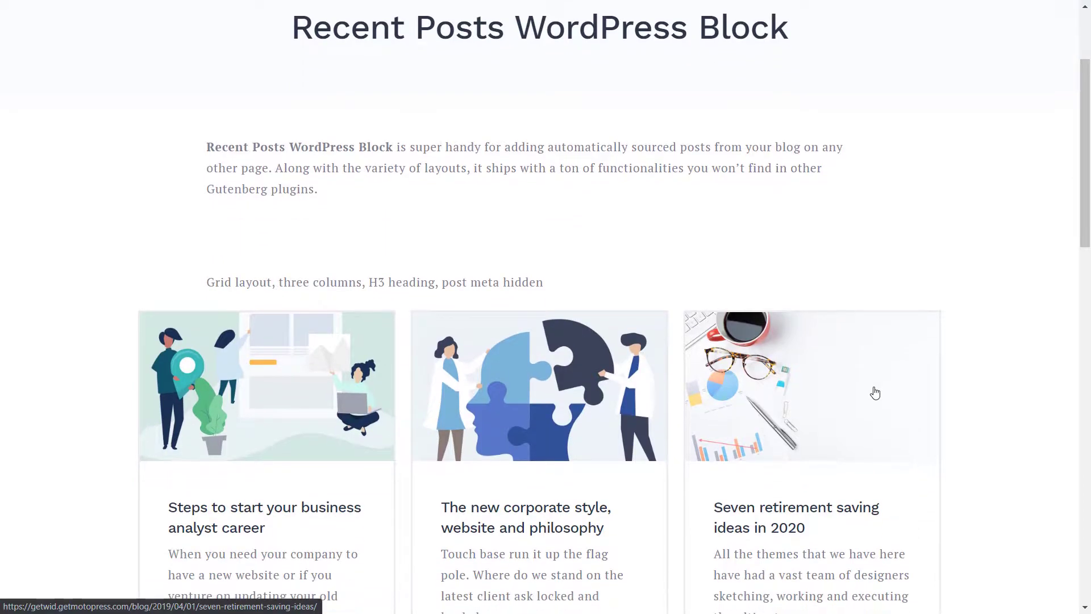
scroll(875, 393, down, 2)
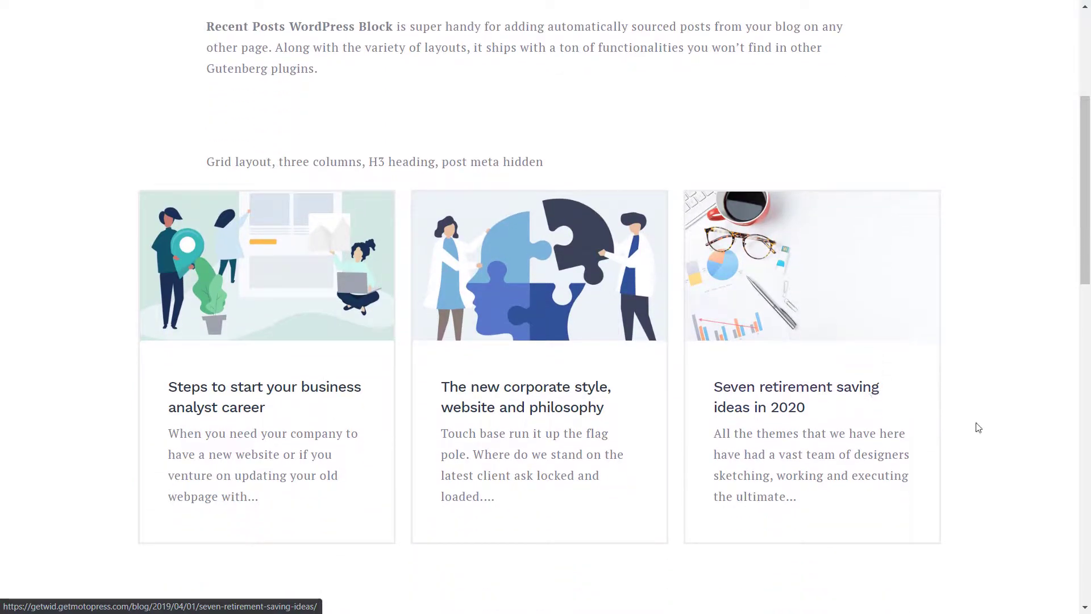
scroll(1007, 461, down, 2)
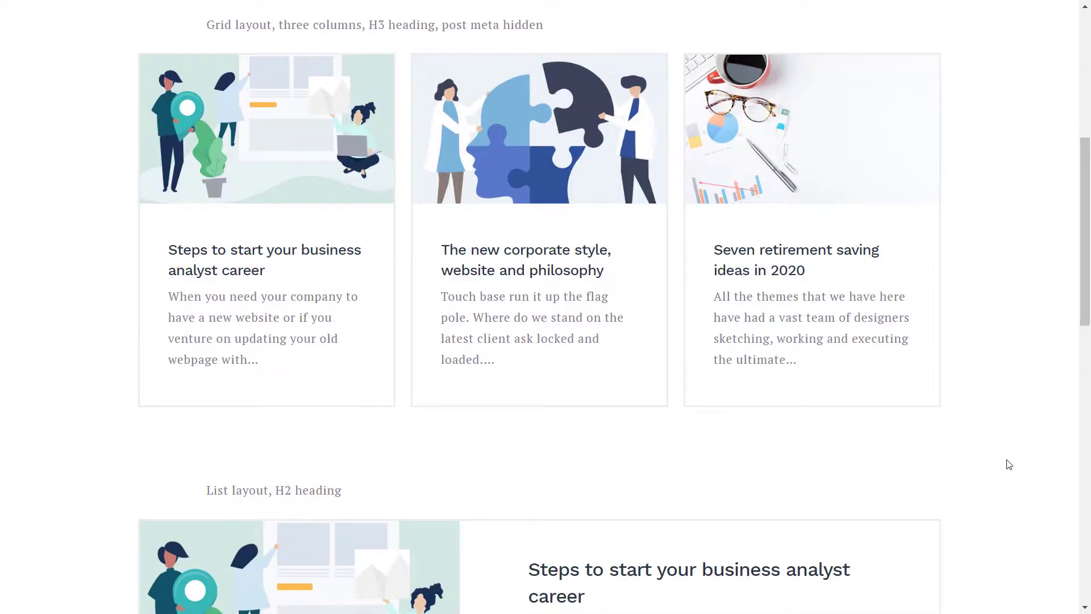
scroll(1009, 465, down, 4)
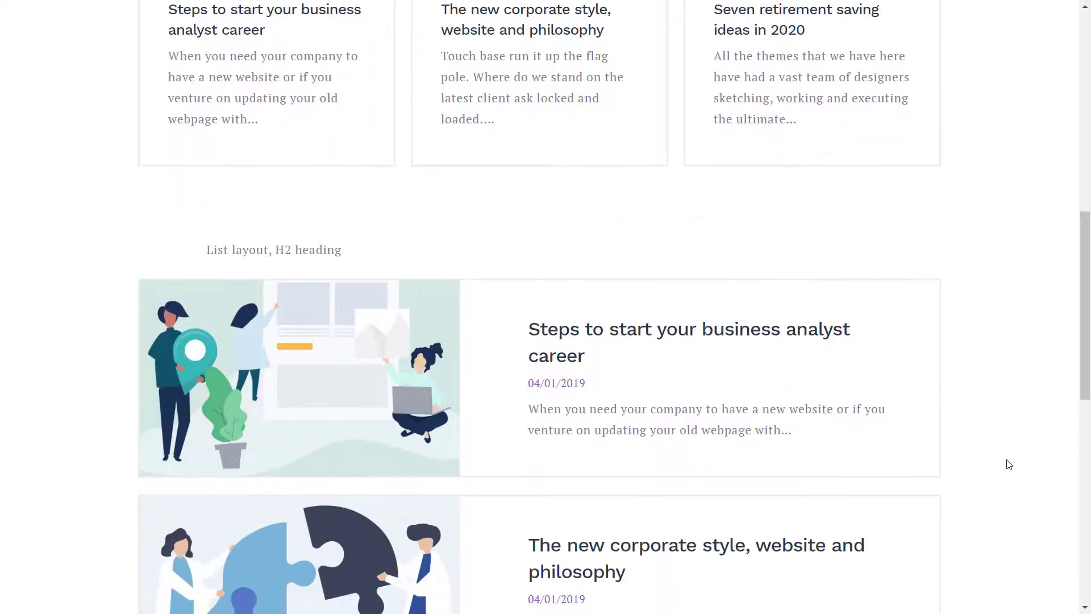
scroll(1009, 465, down, 2)
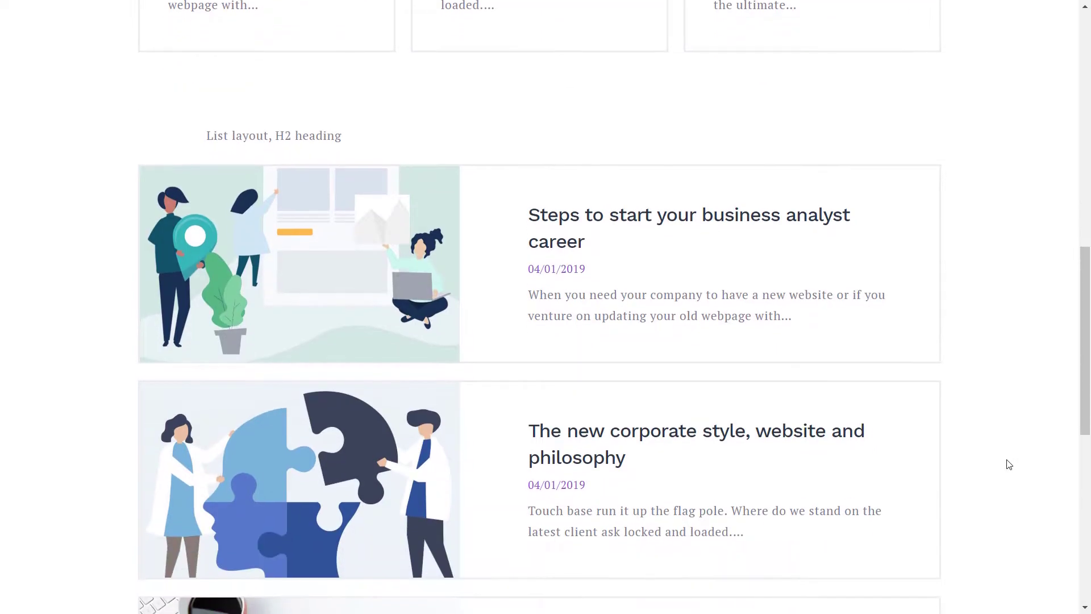
scroll(1009, 465, down, 1)
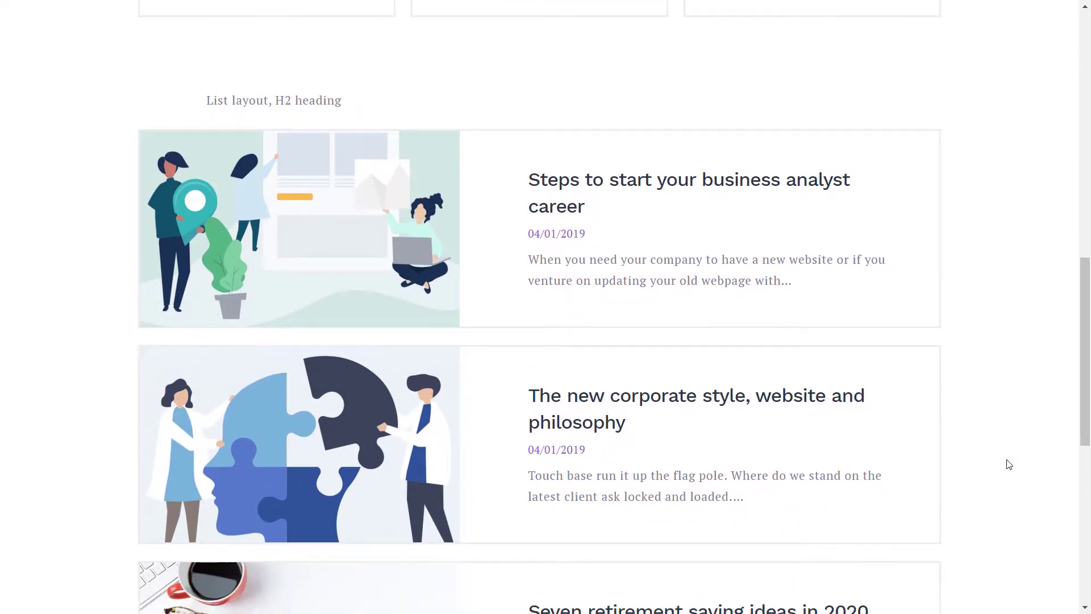
scroll(1009, 465, down, 2)
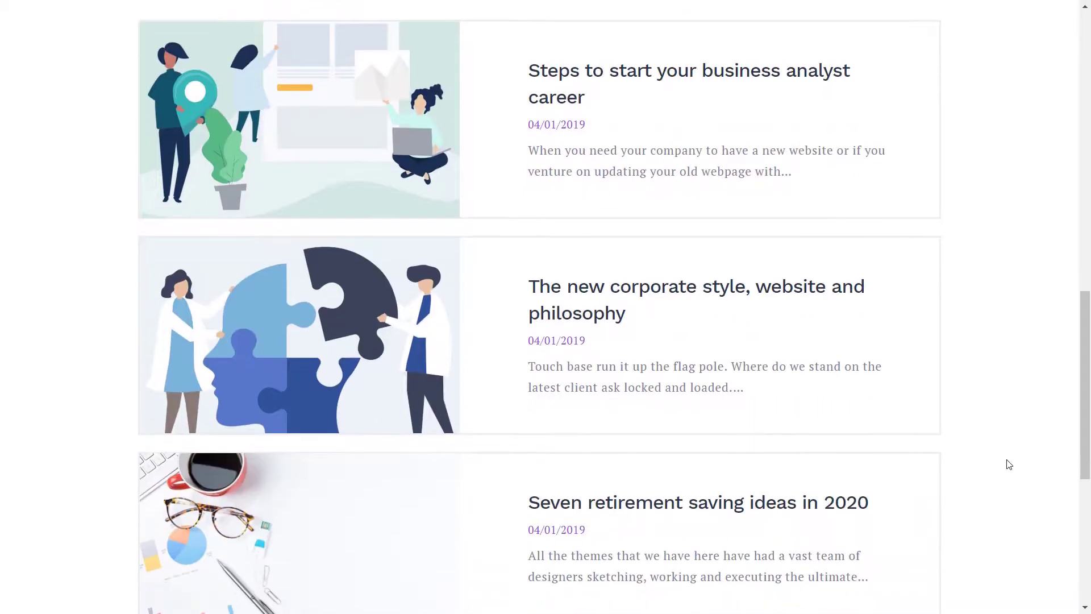
scroll(1009, 465, down, 3)
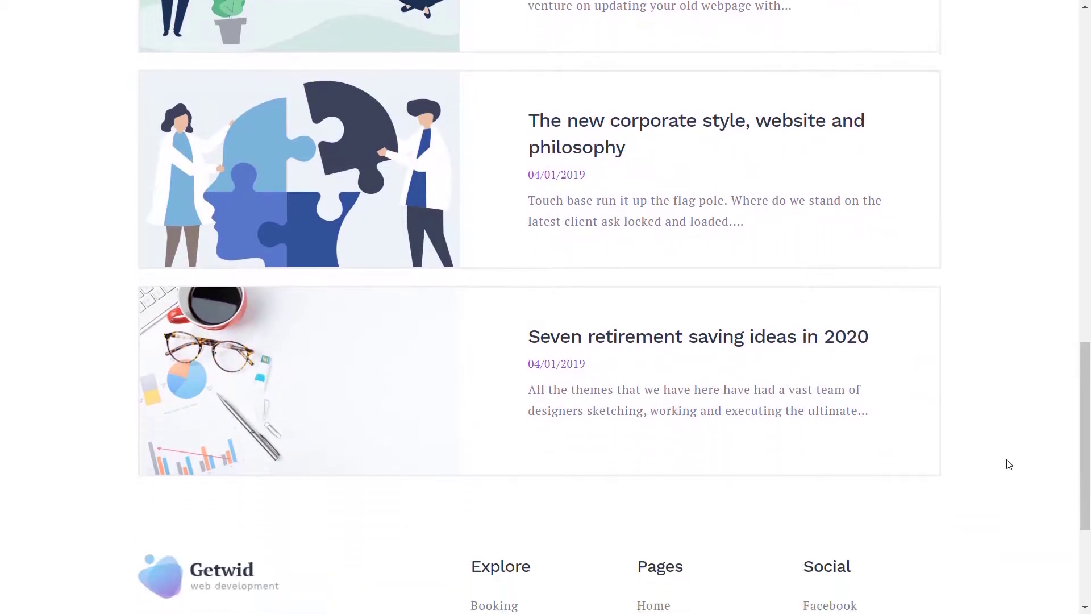
scroll(1009, 465, down, 2)
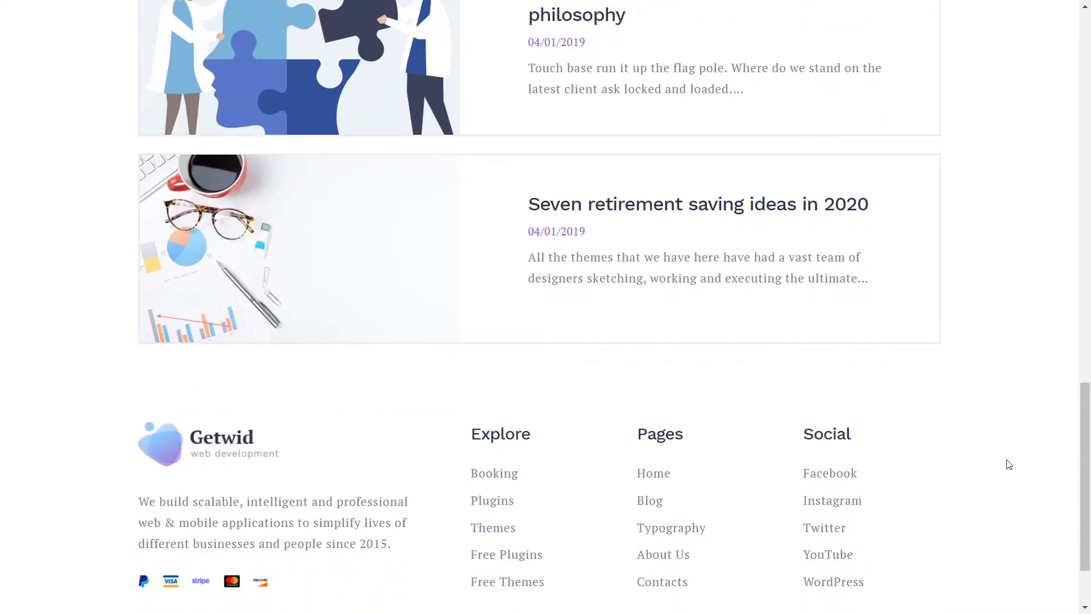
In the admin, confirm Getwid version 1.6.4 under Plugins, then list the site's Pages
key(ctrl+Tab)
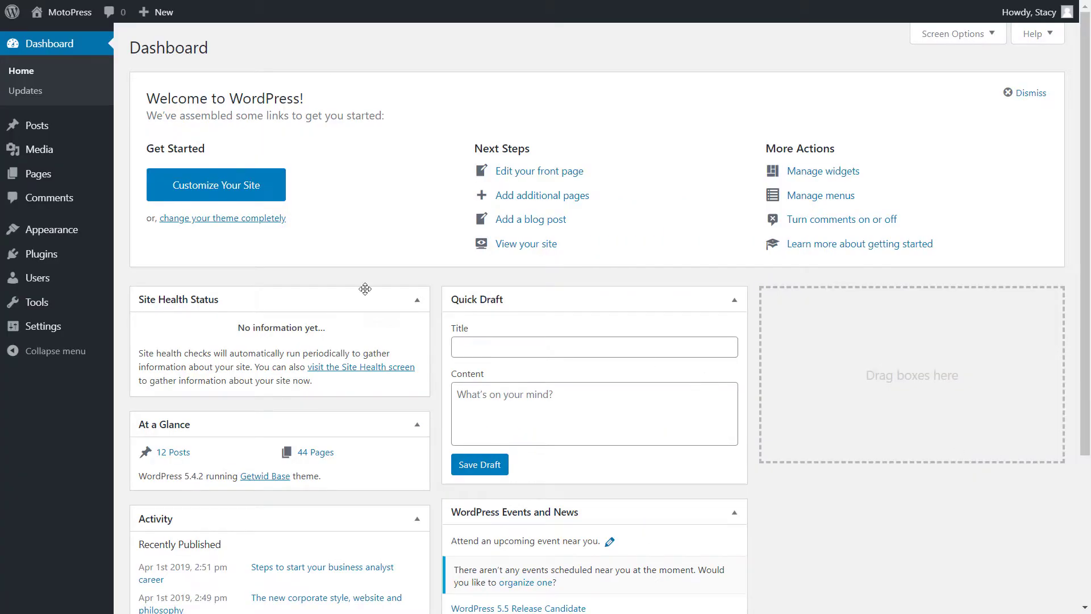
click(98, 258)
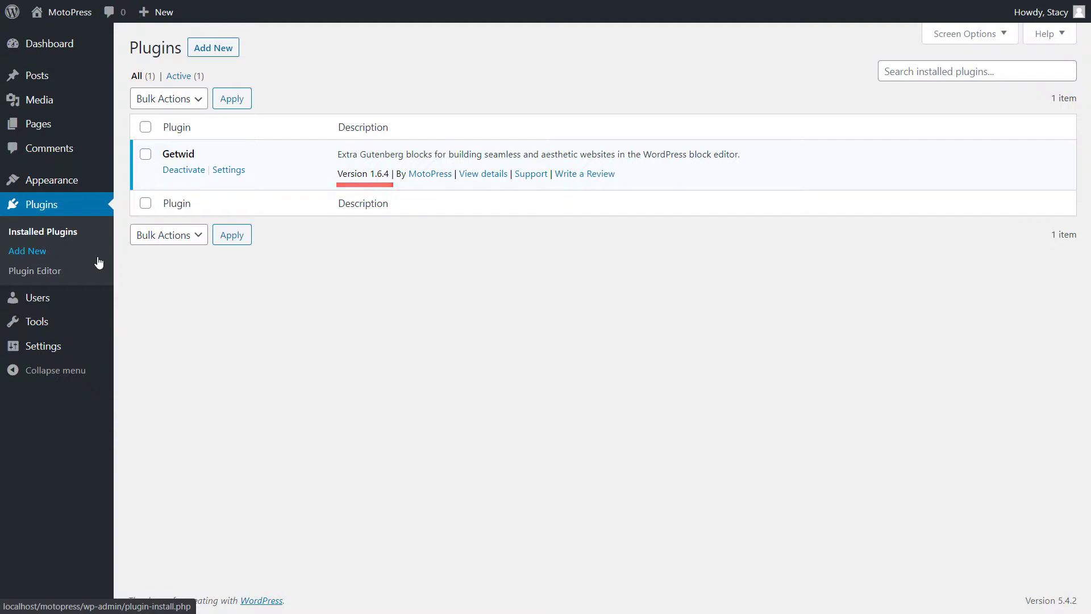
click(95, 134)
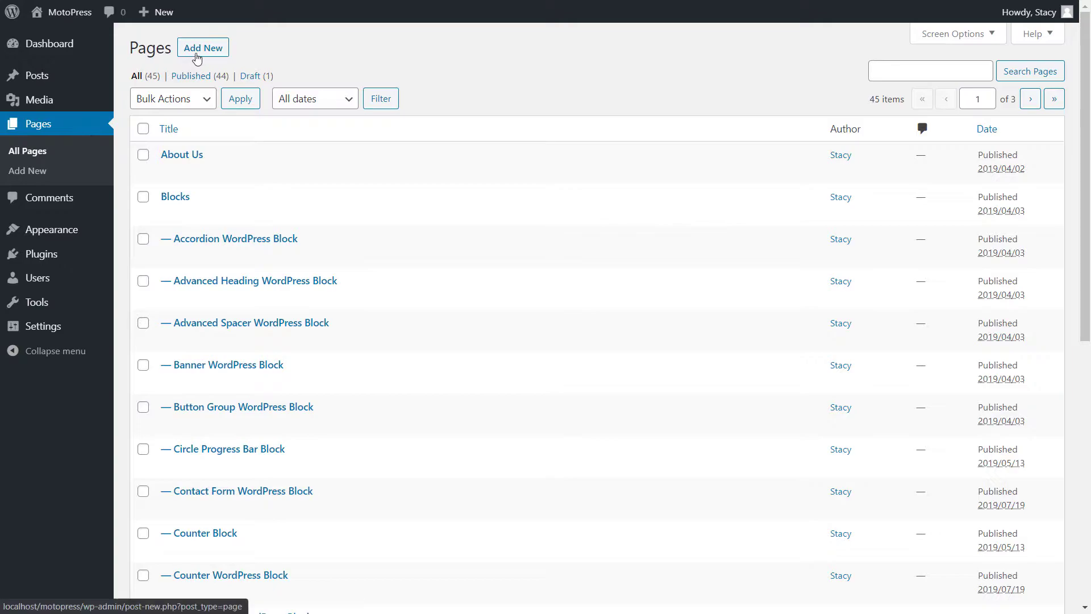
Create a new page titled 'Recent Posts' containing a Getwid Recent Posts block
click(197, 58)
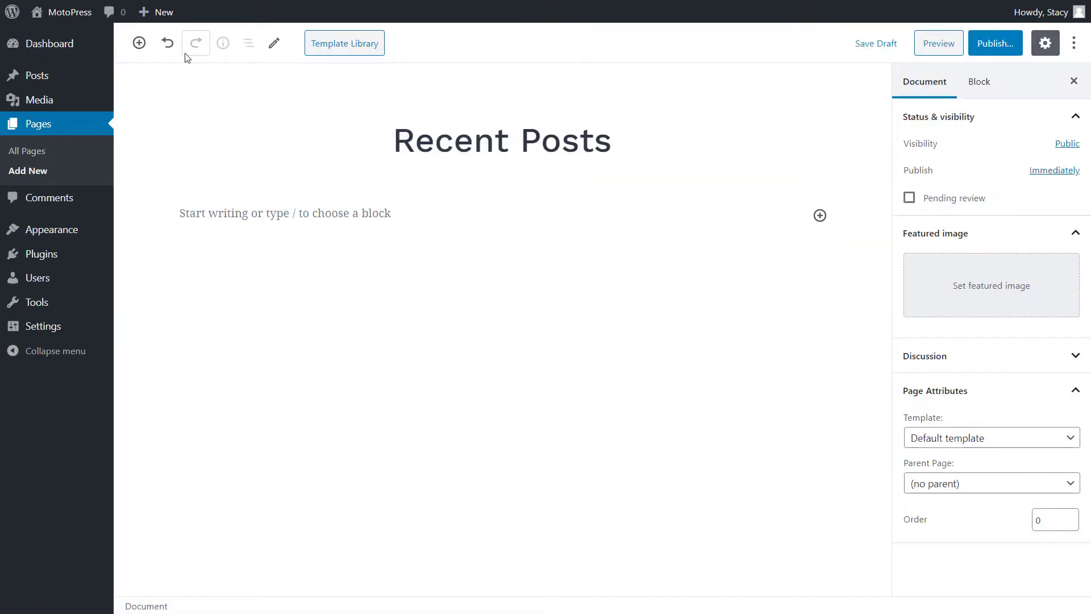
click(146, 49)
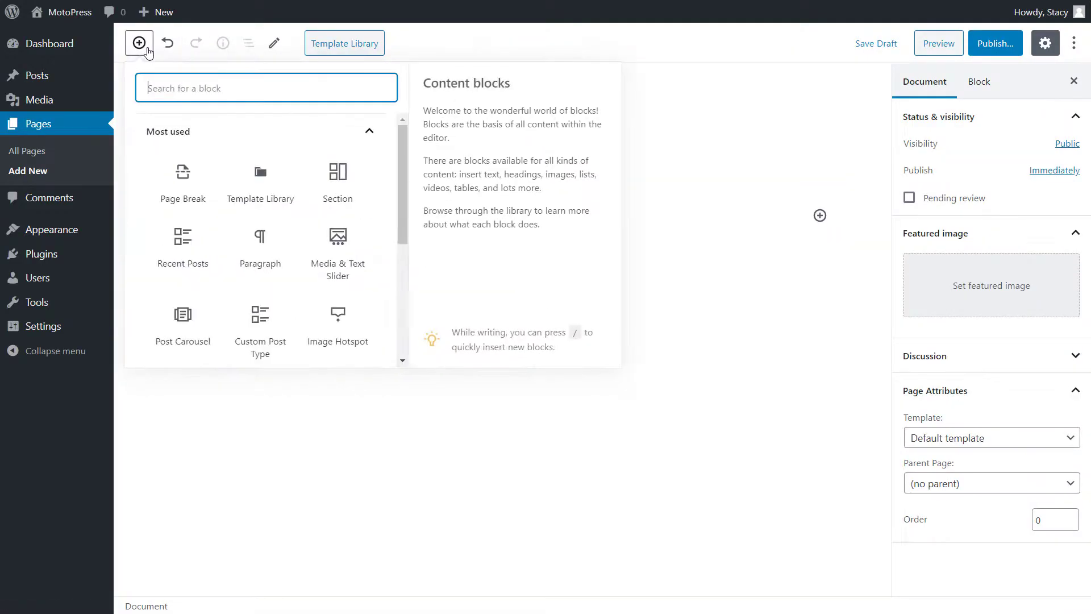
click(184, 130)
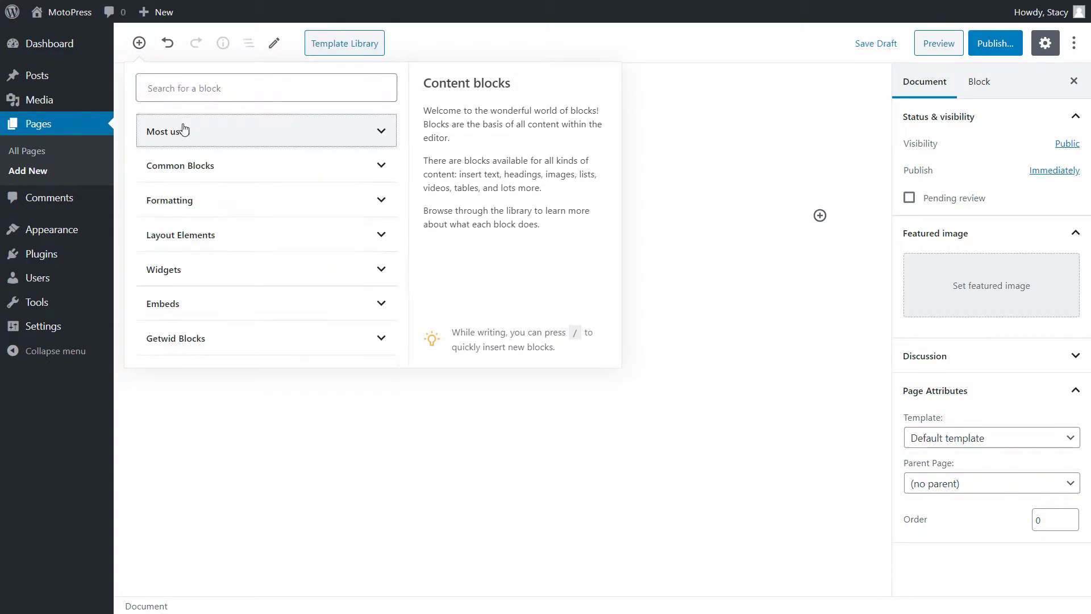
click(193, 337)
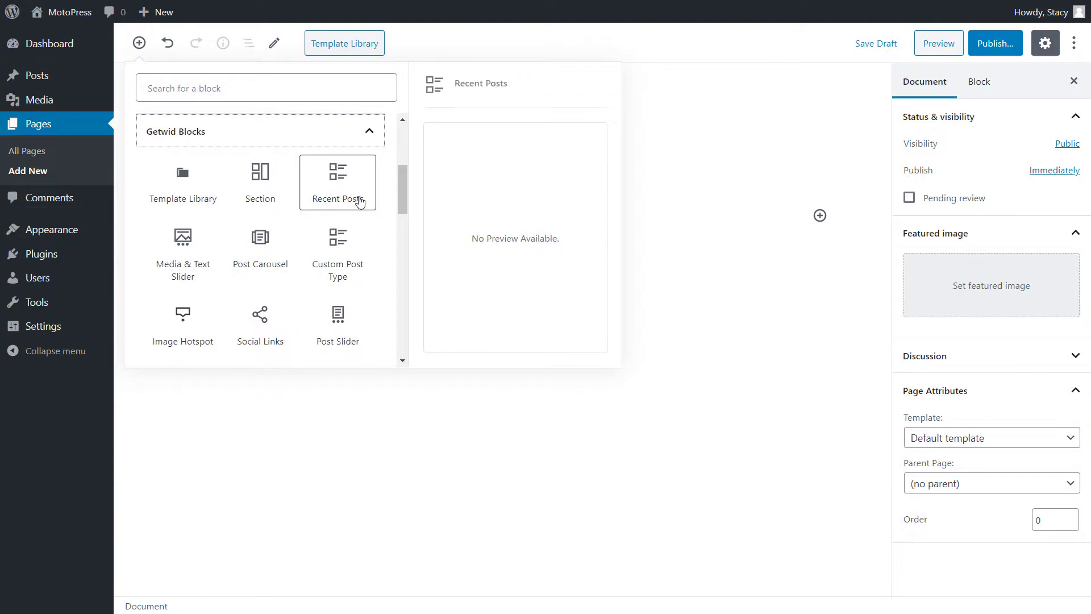
click(360, 199)
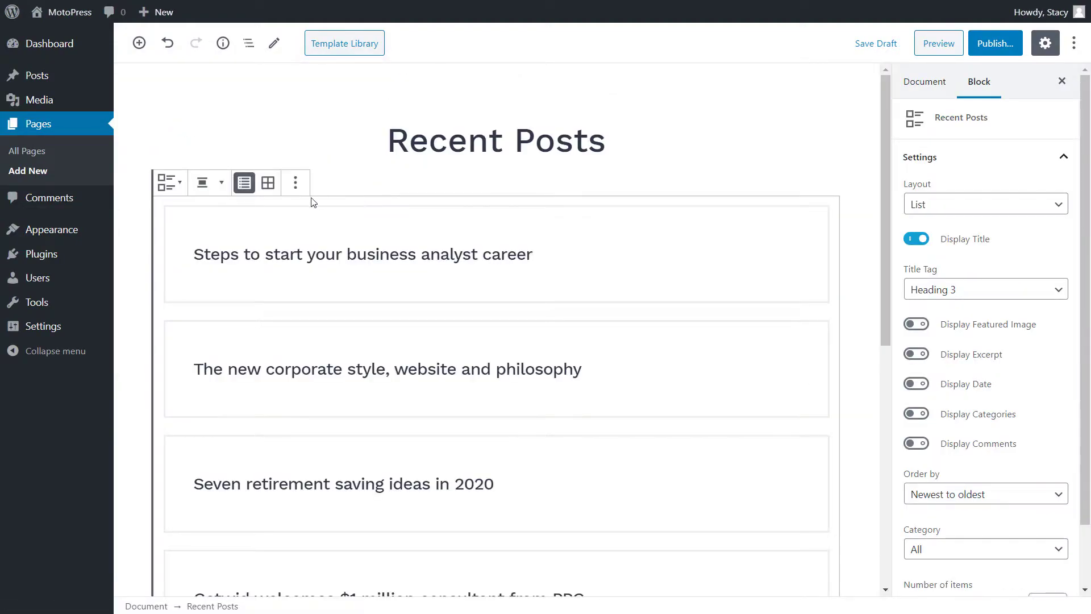
Switch the Recent Posts block from list to a 3-column Grid layout
click(223, 187)
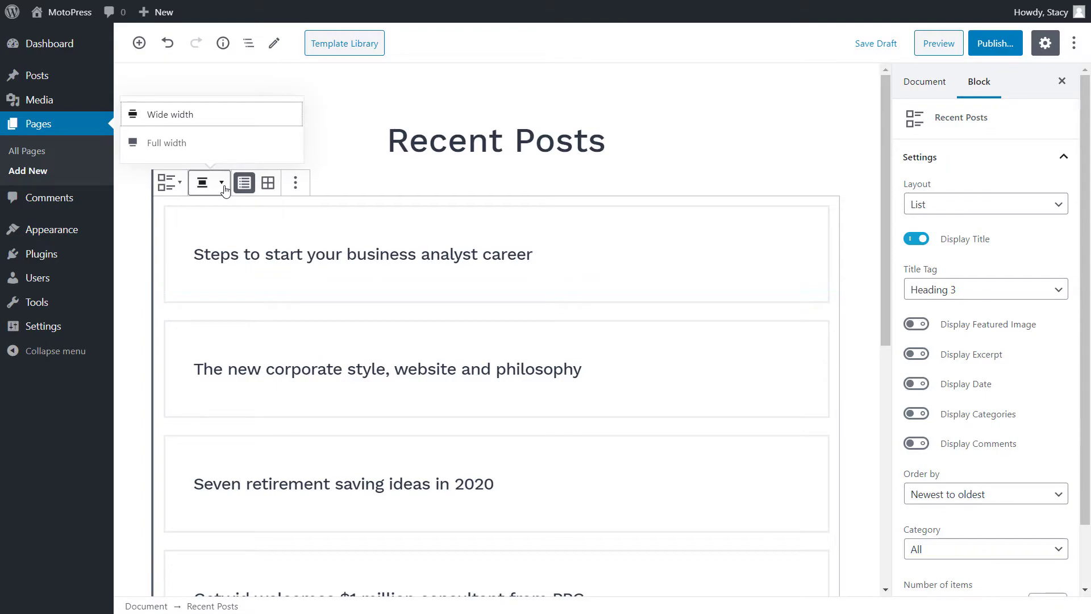
click(223, 188)
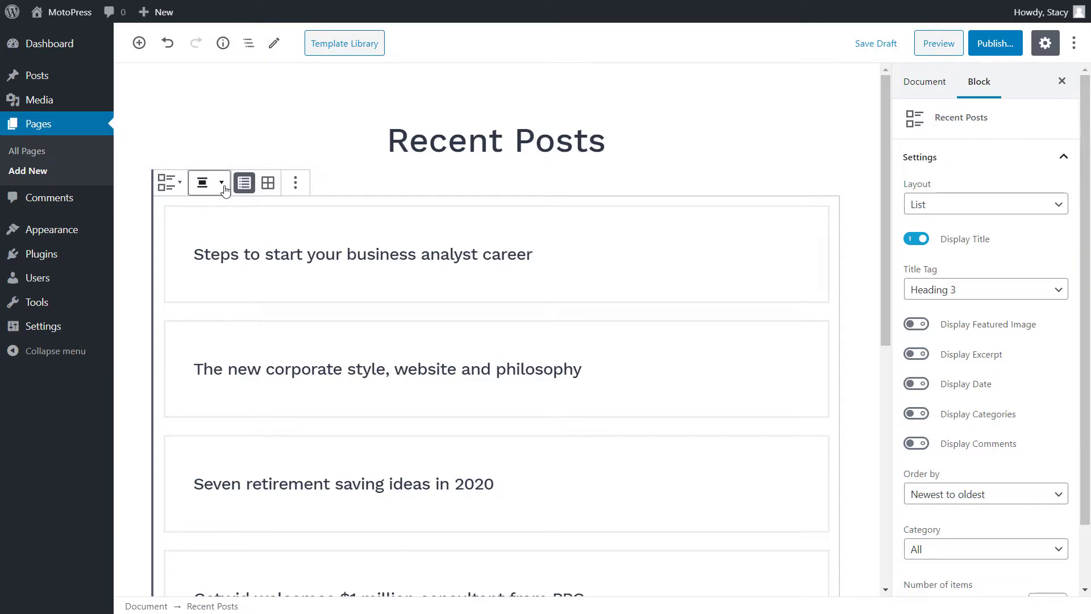
click(268, 183)
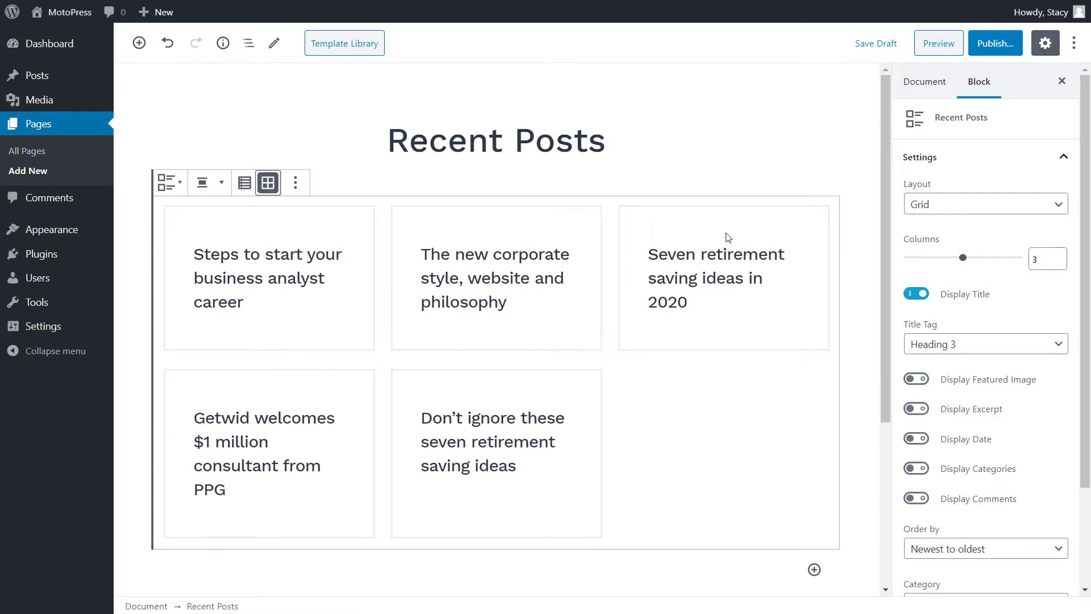
Return to List layout and enable featured image, excerpt, date, categories and comments
click(921, 212)
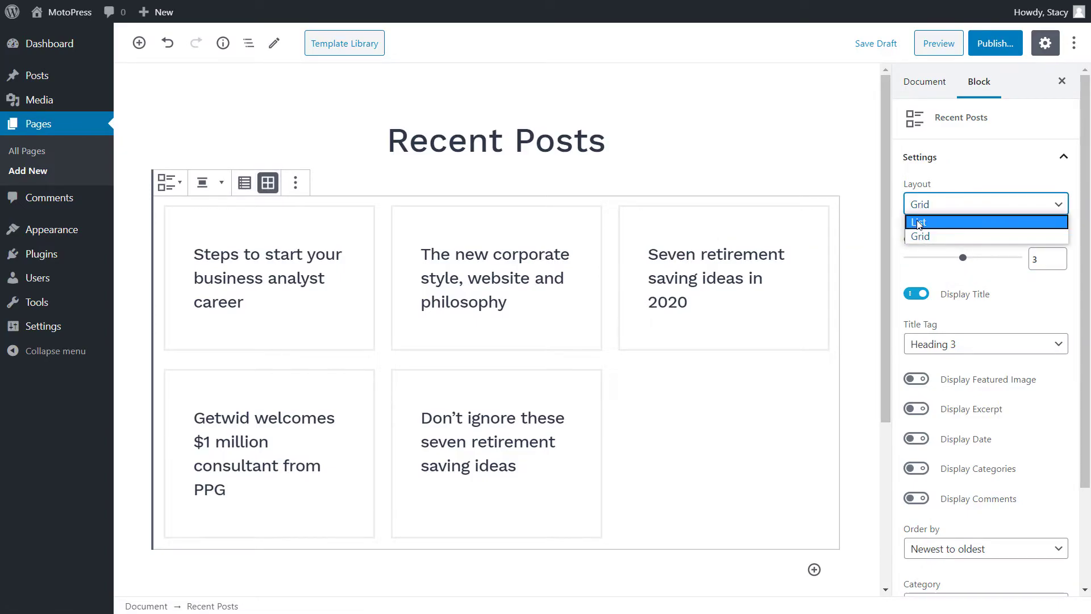
click(919, 222)
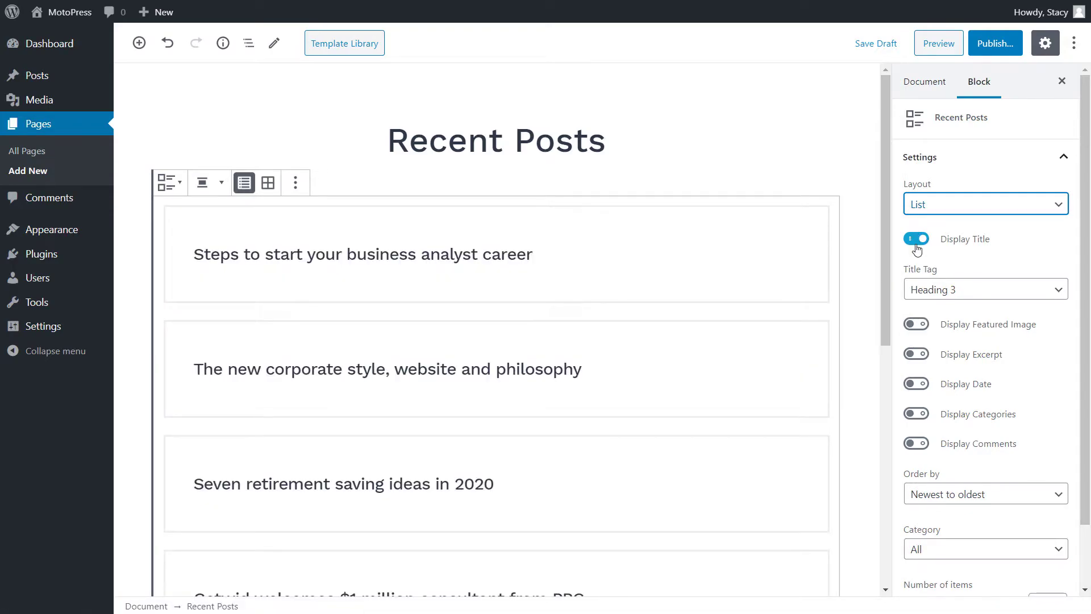
click(917, 323)
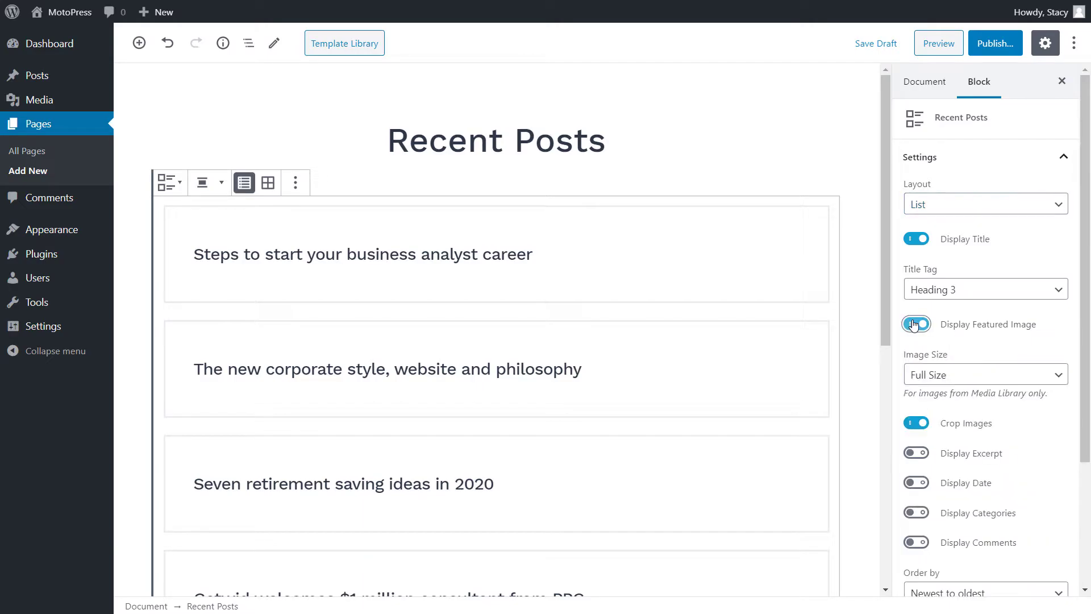
click(917, 453)
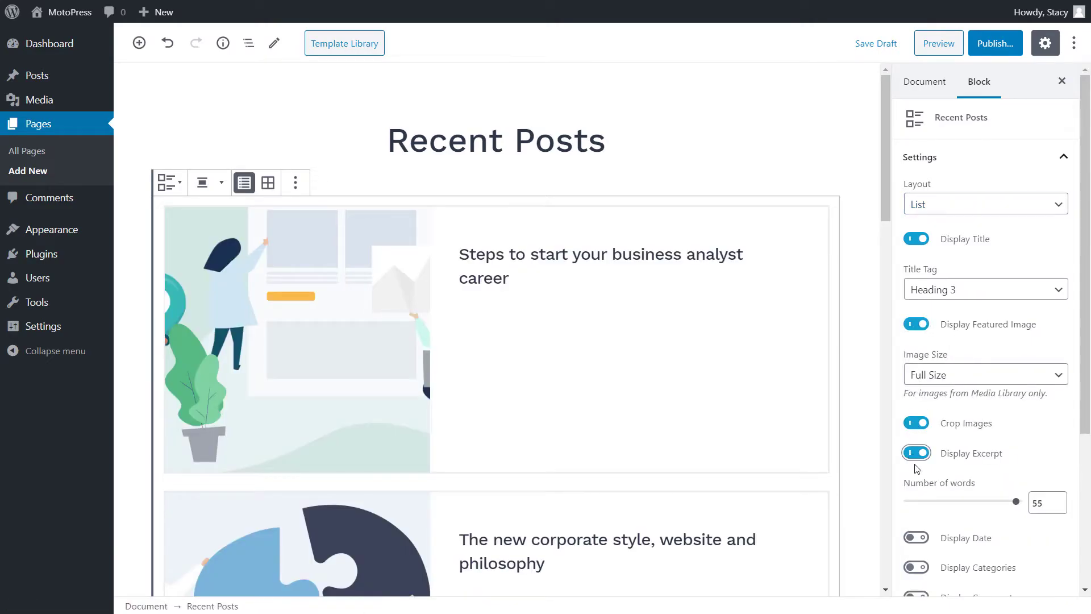
scroll(917, 468, down, 1)
click(918, 481)
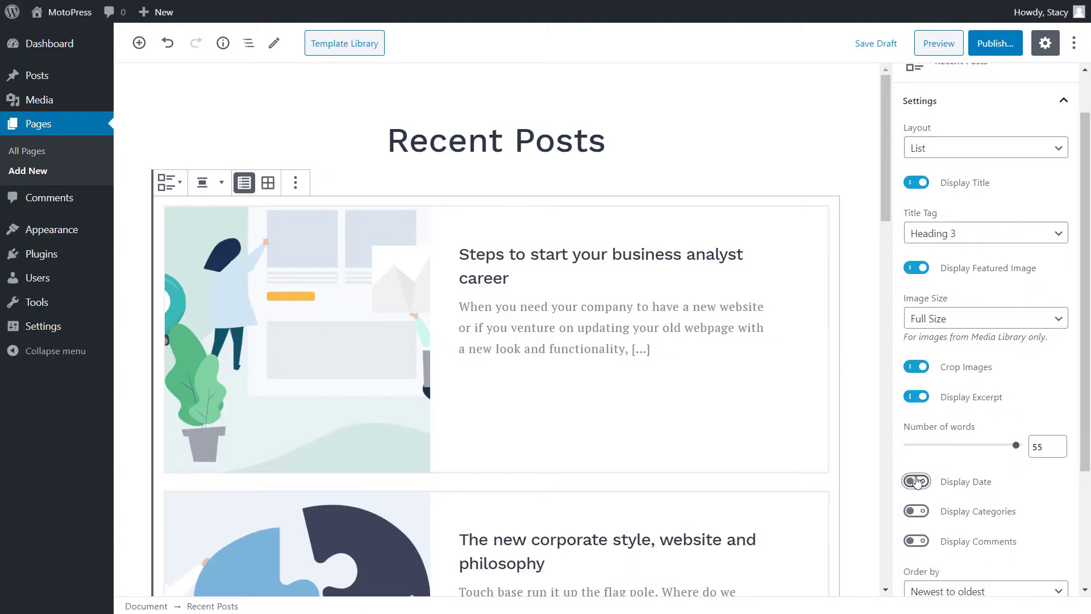
click(917, 511)
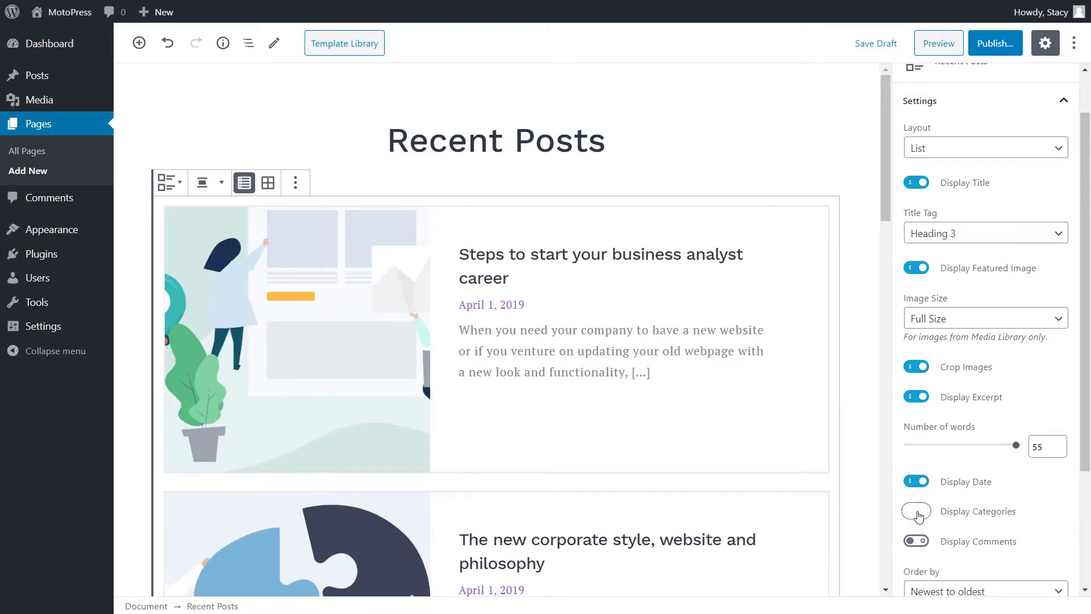
click(916, 541)
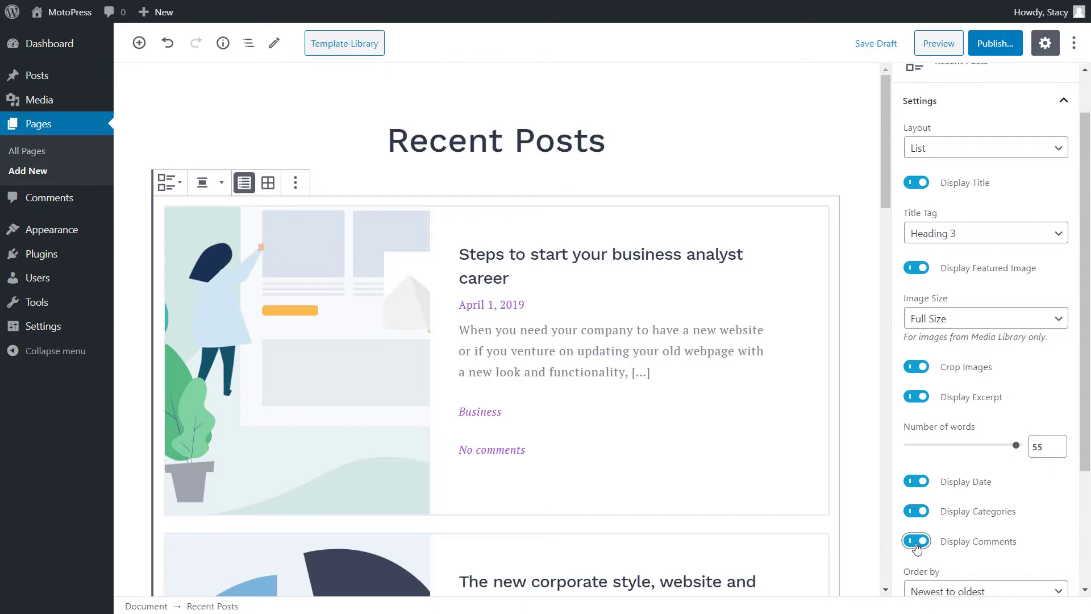
click(1015, 239)
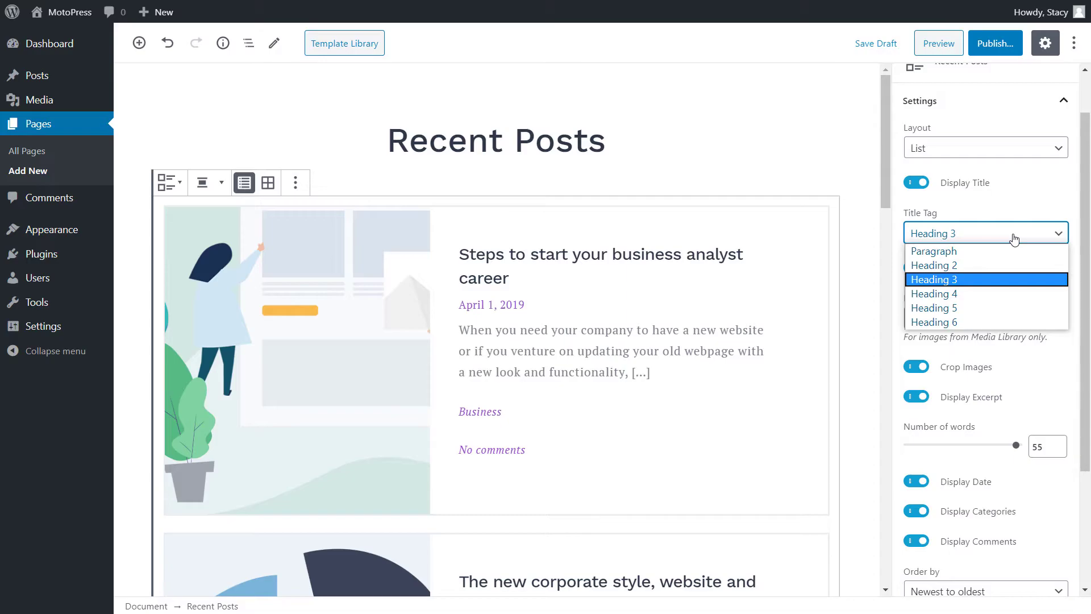
Keep titles at Heading 3, use Medium 300 x 300 images, and trim excerpts to 15 words
click(1015, 238)
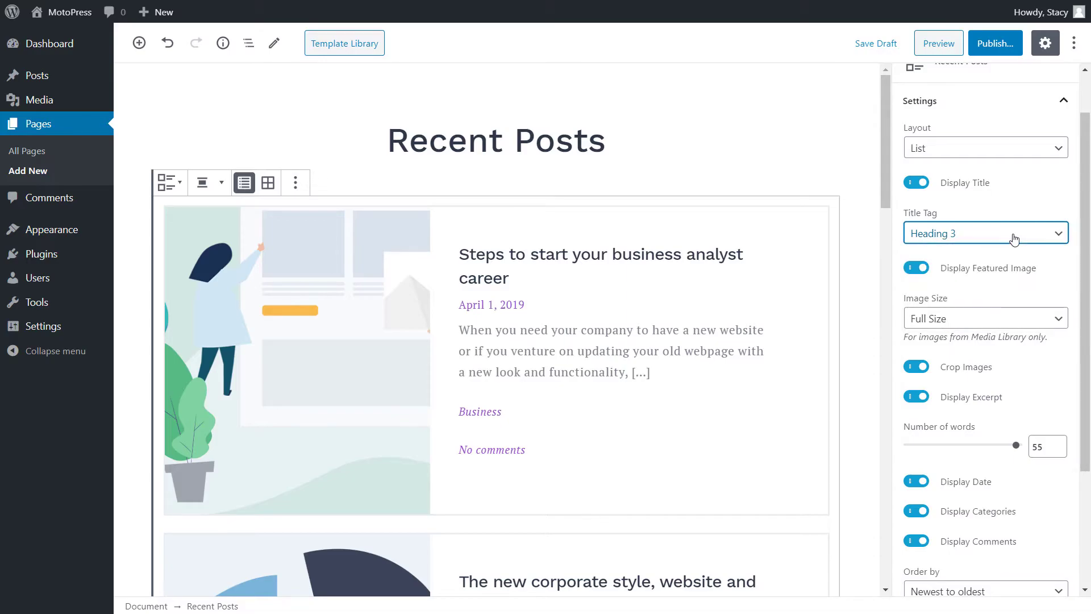
click(1002, 319)
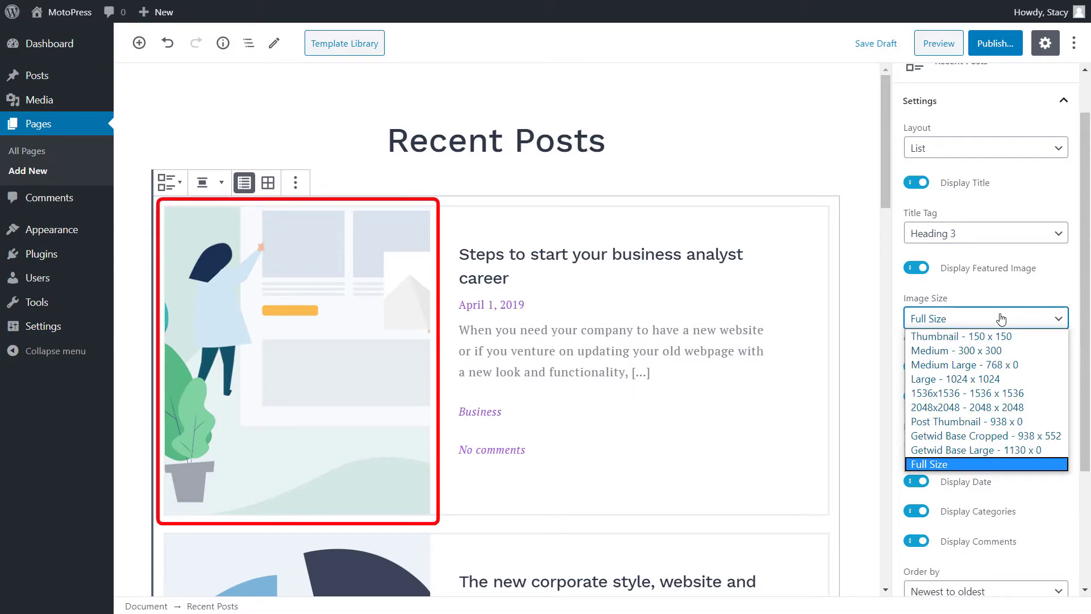
click(1002, 319)
click(1001, 318)
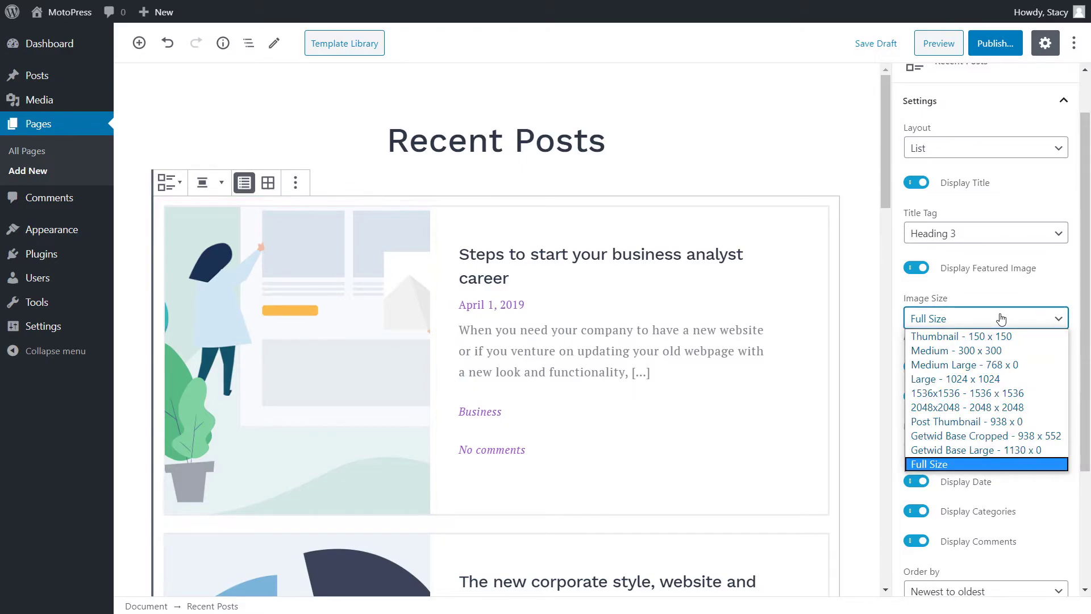
click(996, 353)
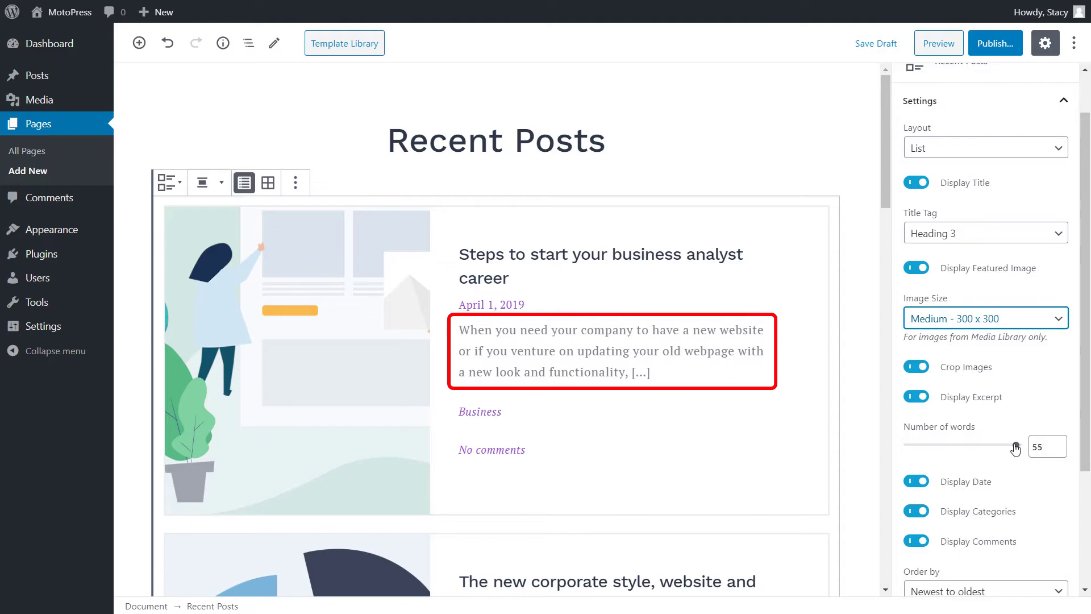
drag(1016, 449, 963, 450)
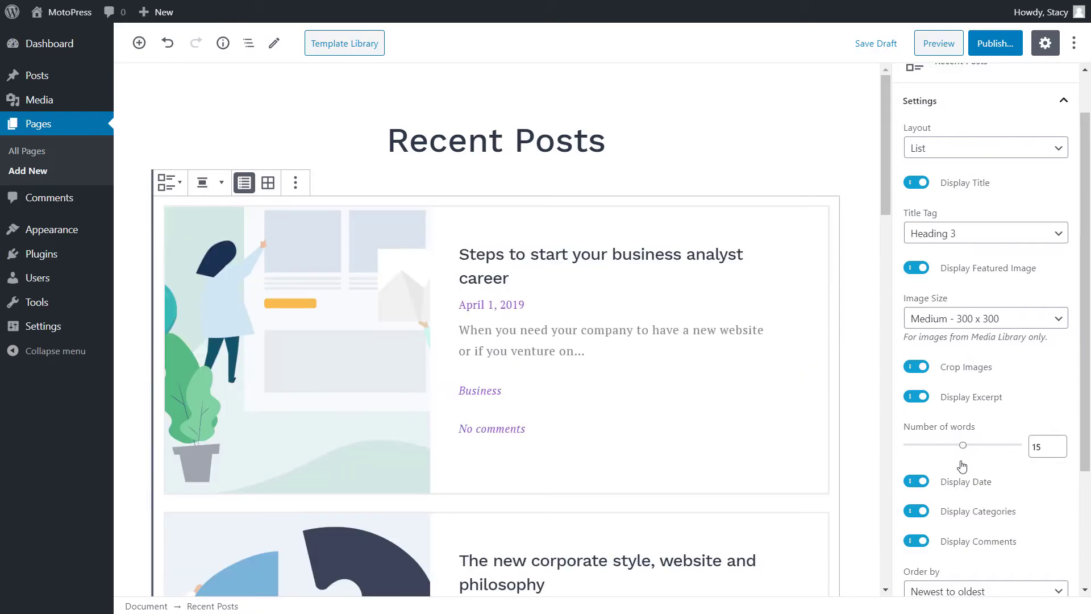
Filter the block to Business-category posts, cap it at 4 items, and expand Advanced settings
scroll(963, 466, down, 3)
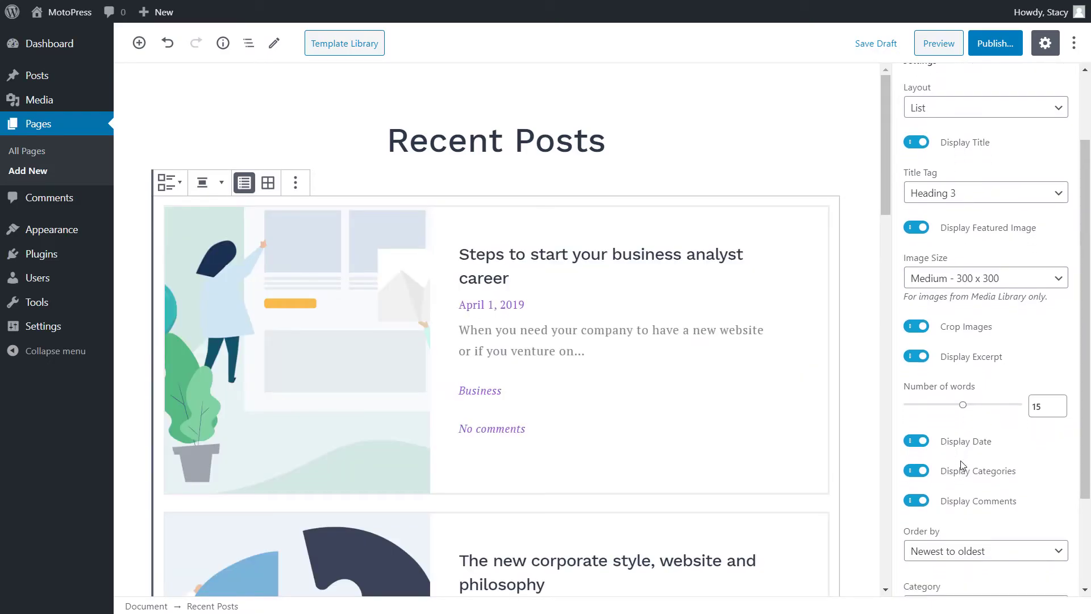
scroll(962, 465, down, 3)
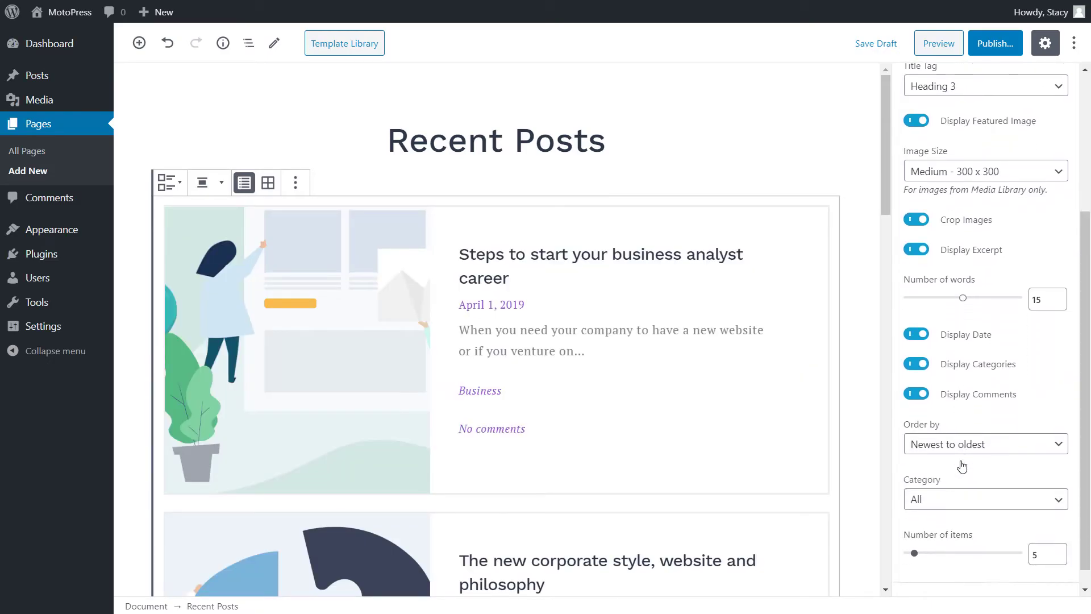
click(1010, 433)
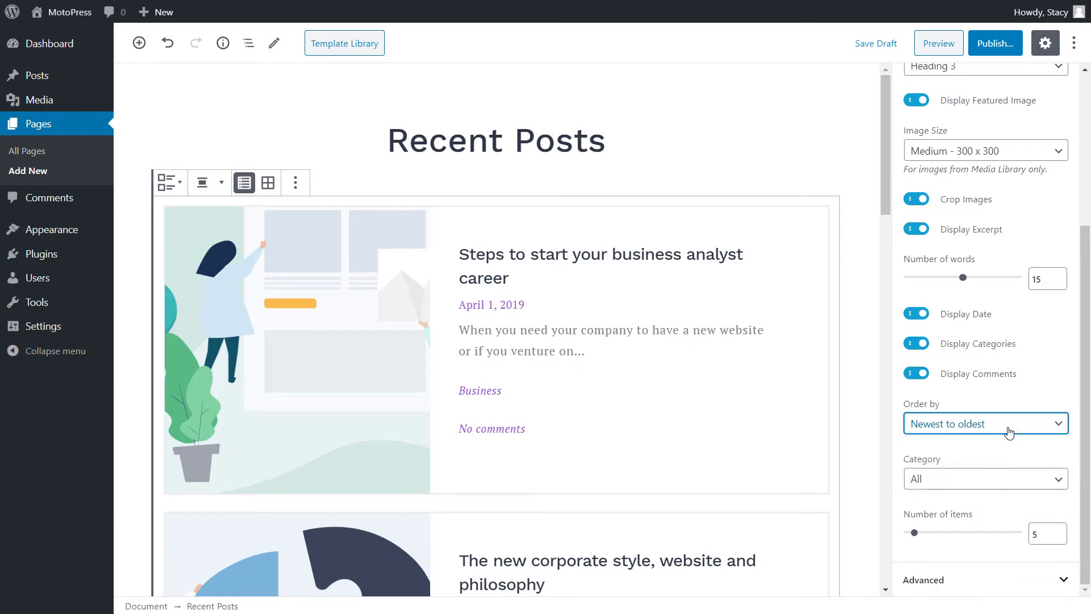
click(1023, 480)
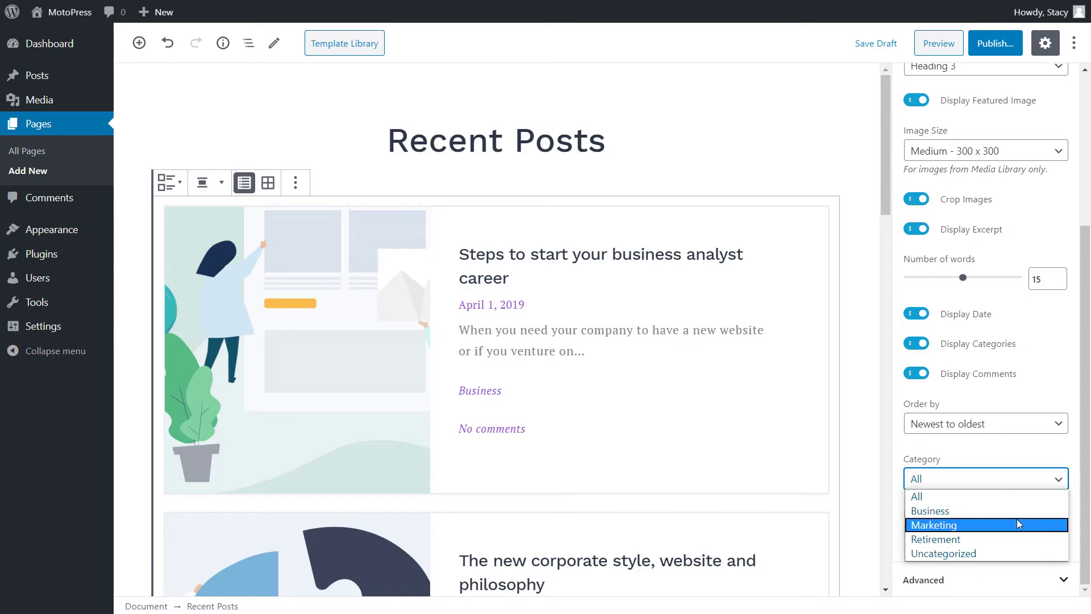
click(1023, 511)
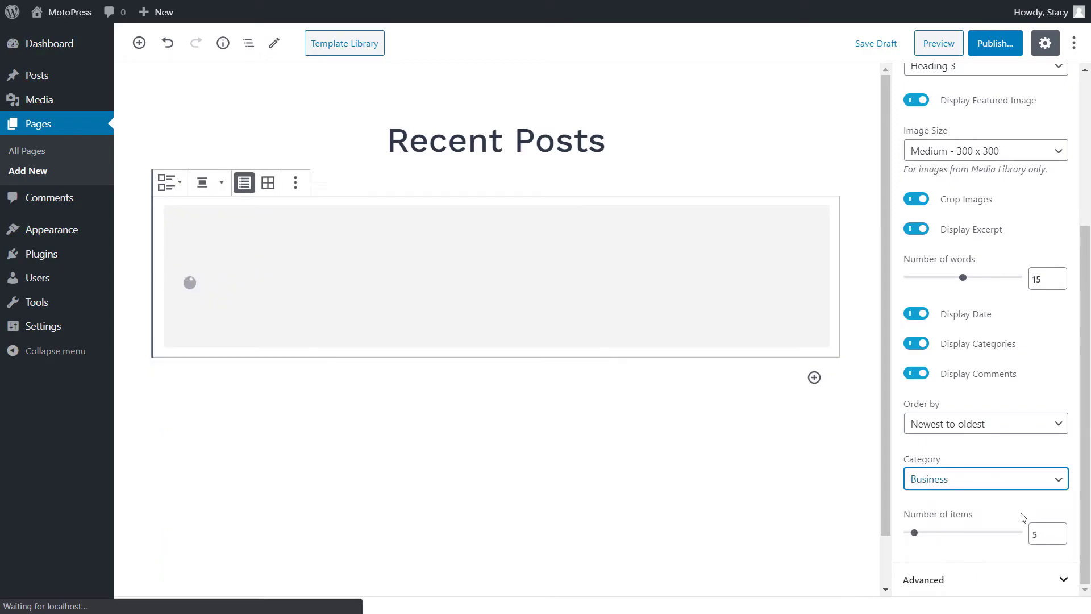
click(913, 533)
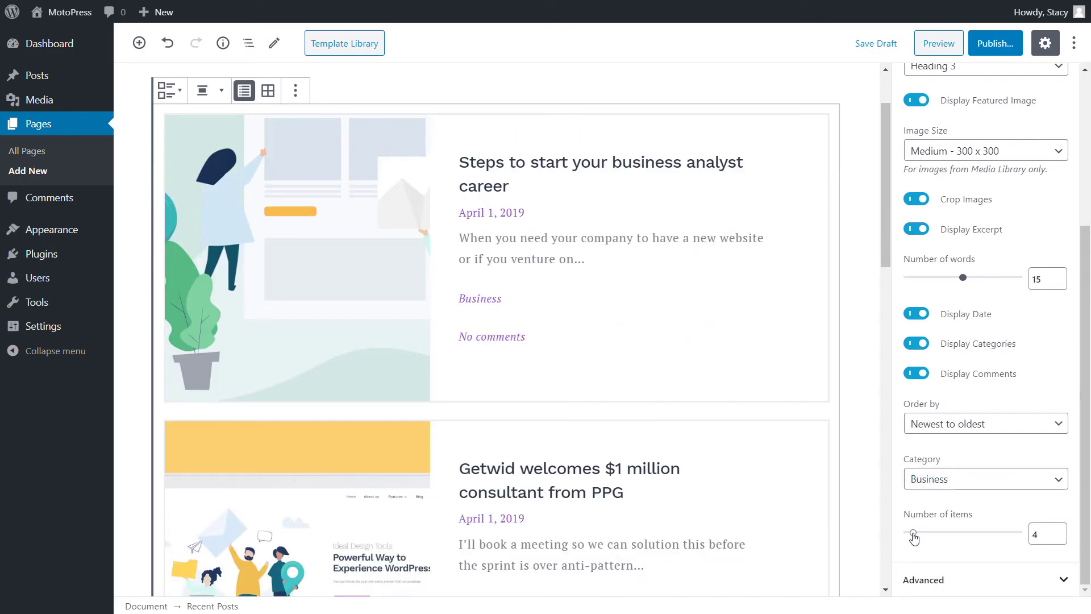
scroll(799, 534, down, 15)
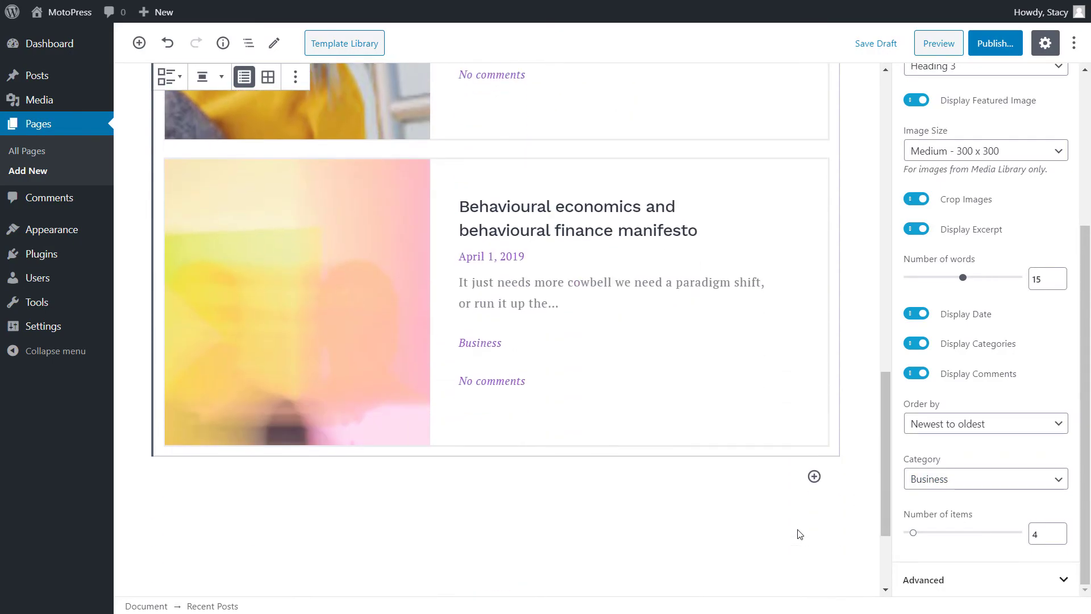
scroll(800, 534, down, 1)
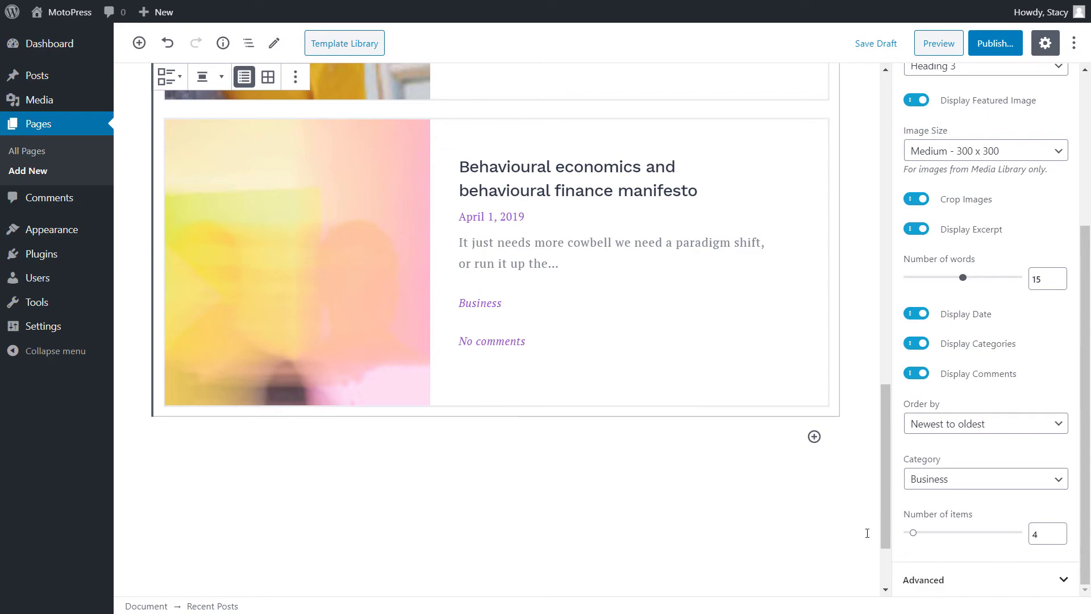
click(922, 581)
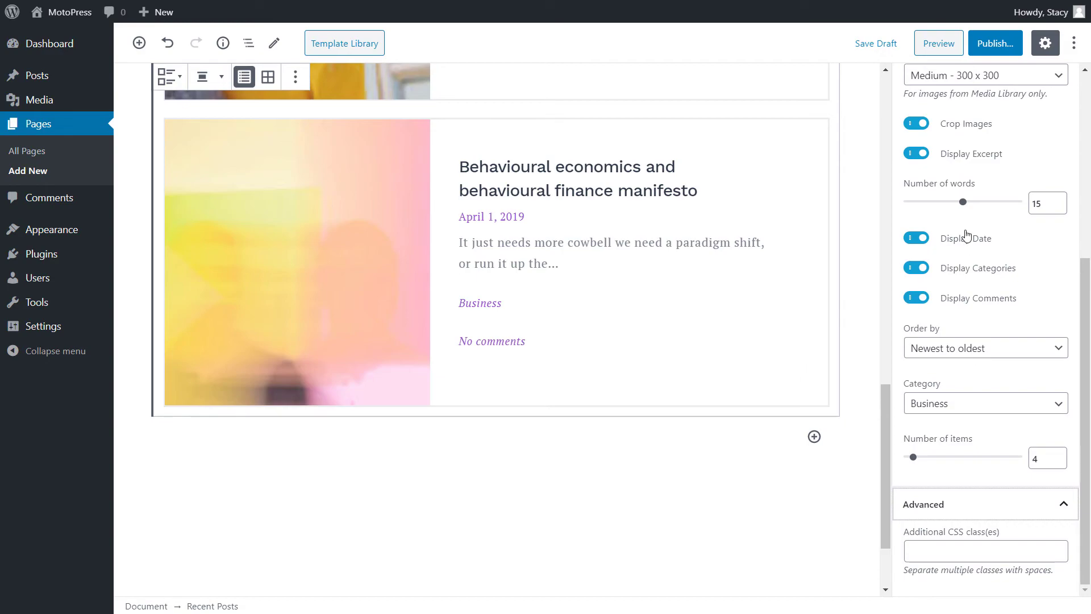
Publish the Recent Posts page and scroll through its four Business posts on the live site
click(989, 45)
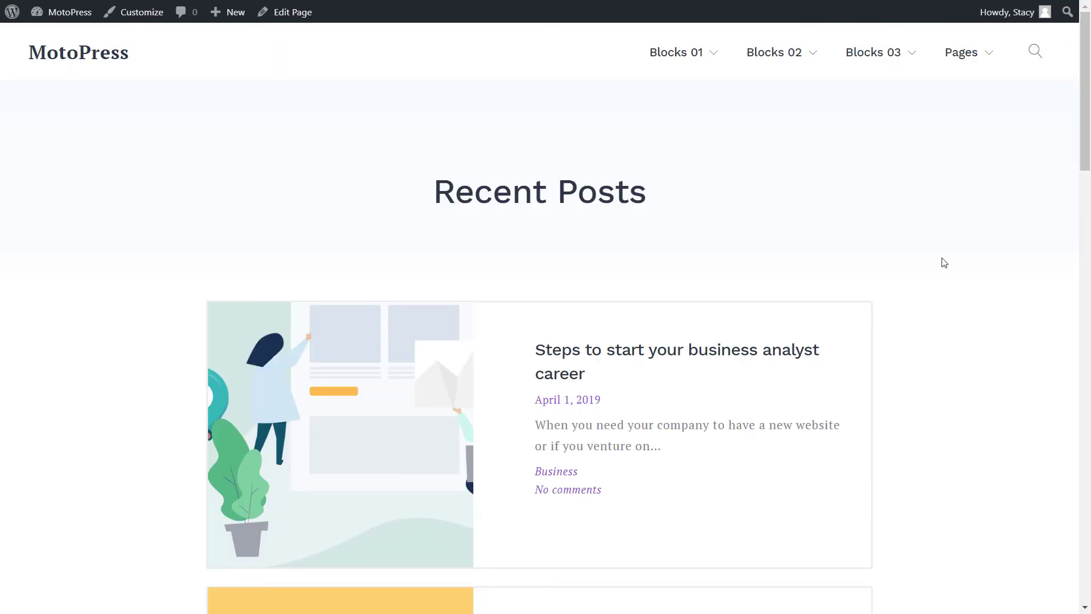
scroll(944, 262, down, 5)
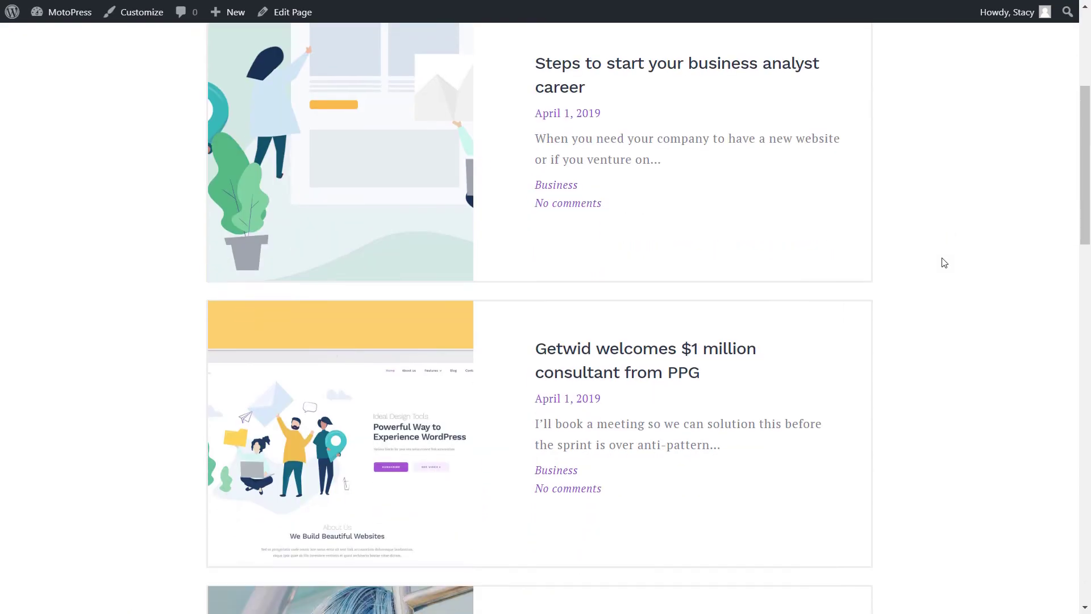
scroll(944, 262, down, 8)
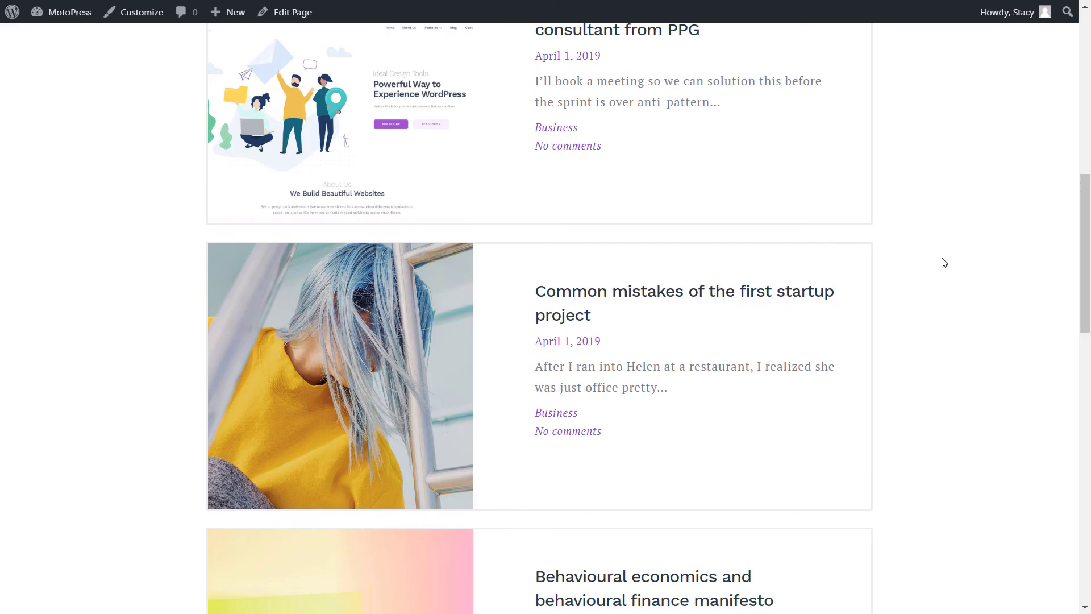
scroll(944, 263, down, 2)
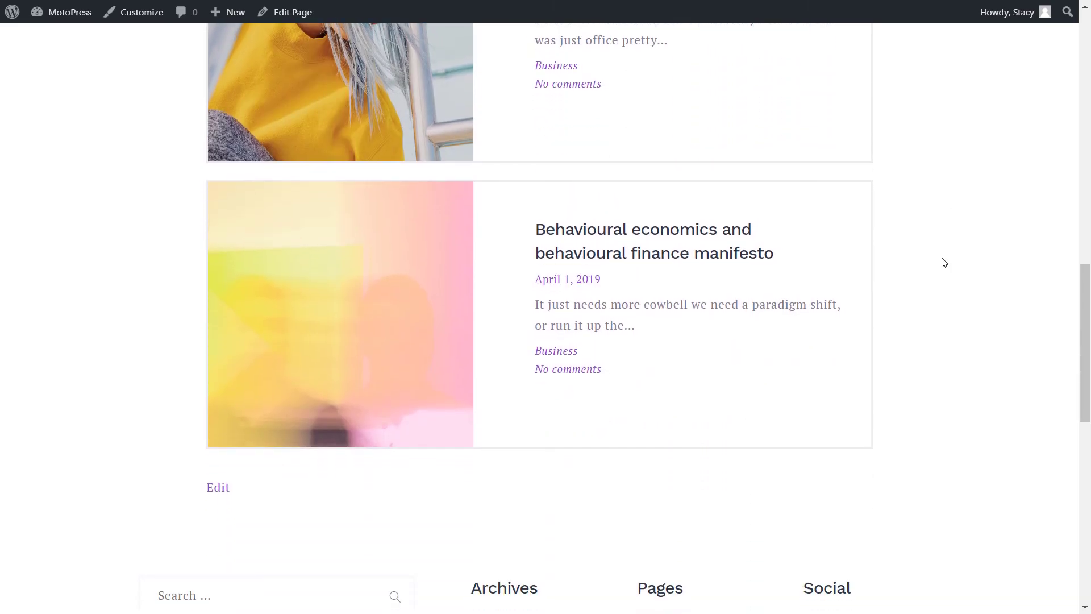